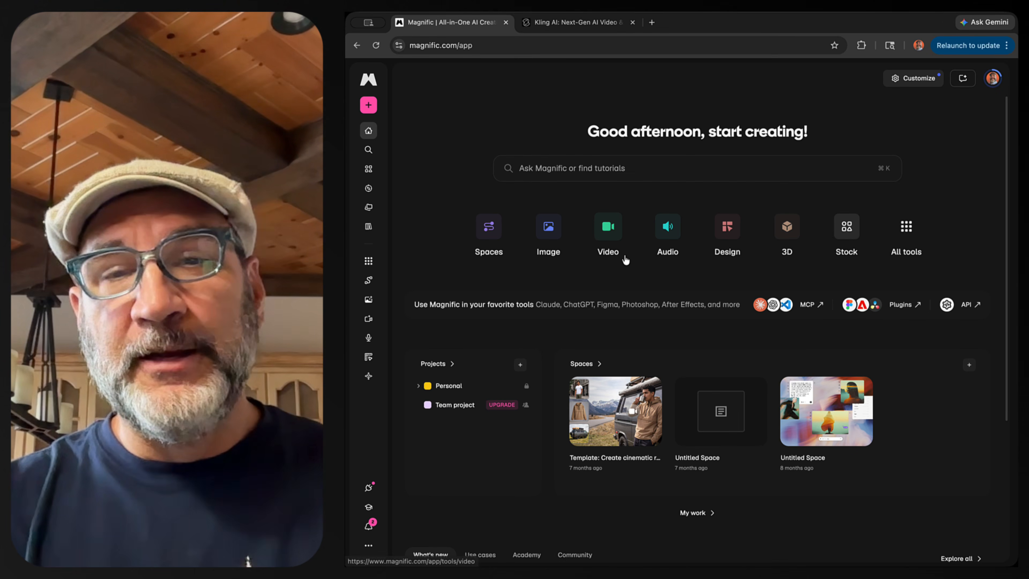
# - Open the Image Generator and replace the prompt with the pasted four-panel editorial casting board description
pyautogui.click(549, 229)
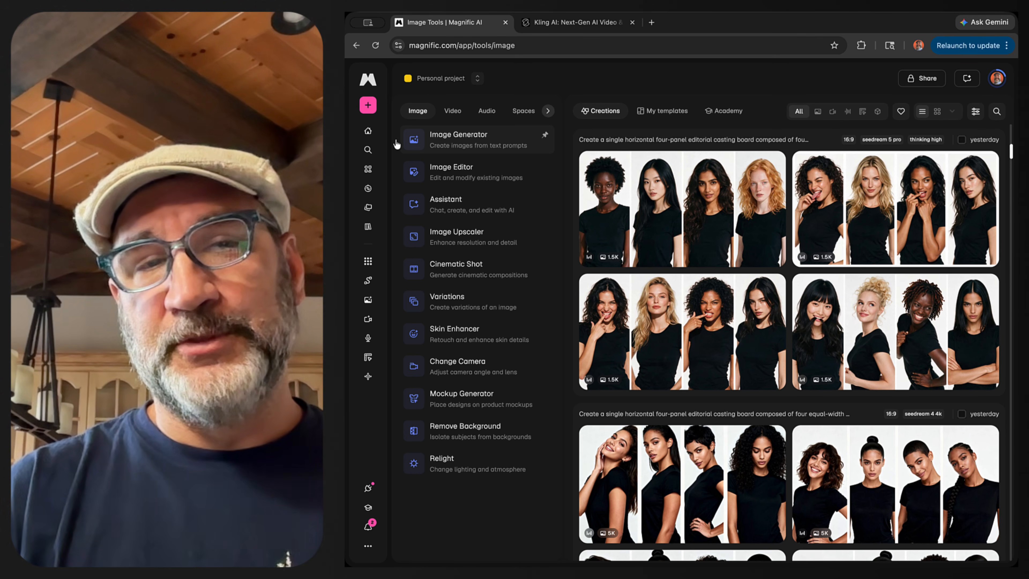
pyautogui.click(457, 141)
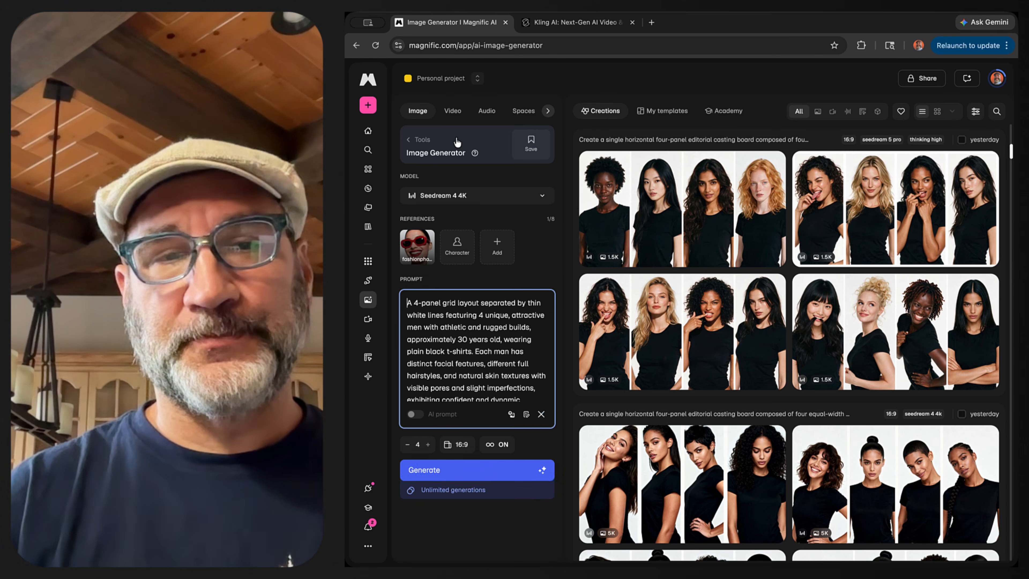
pyautogui.hotkey('ctrl', 'a')
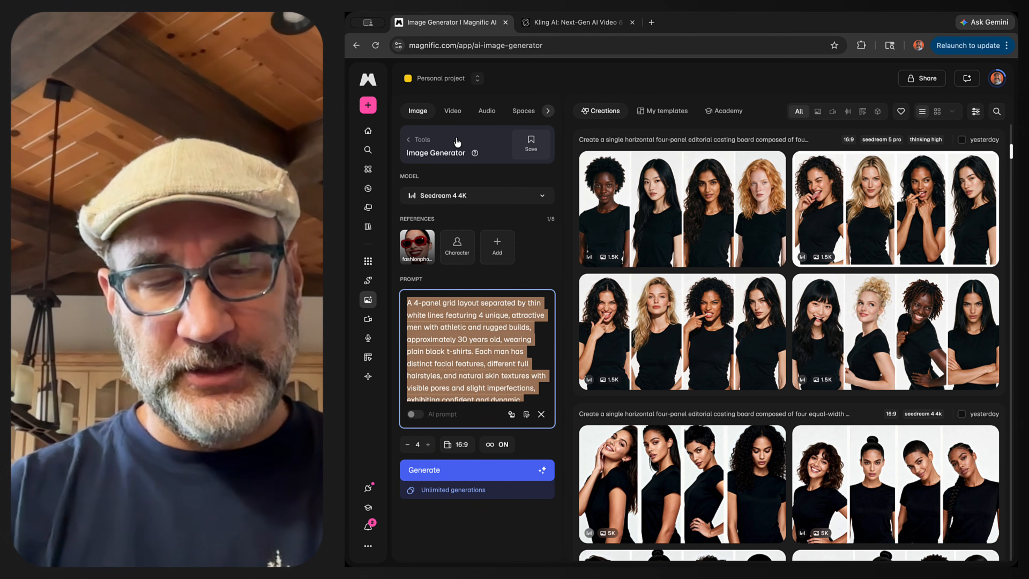
pyautogui.hotkey('ctrl', 'v')
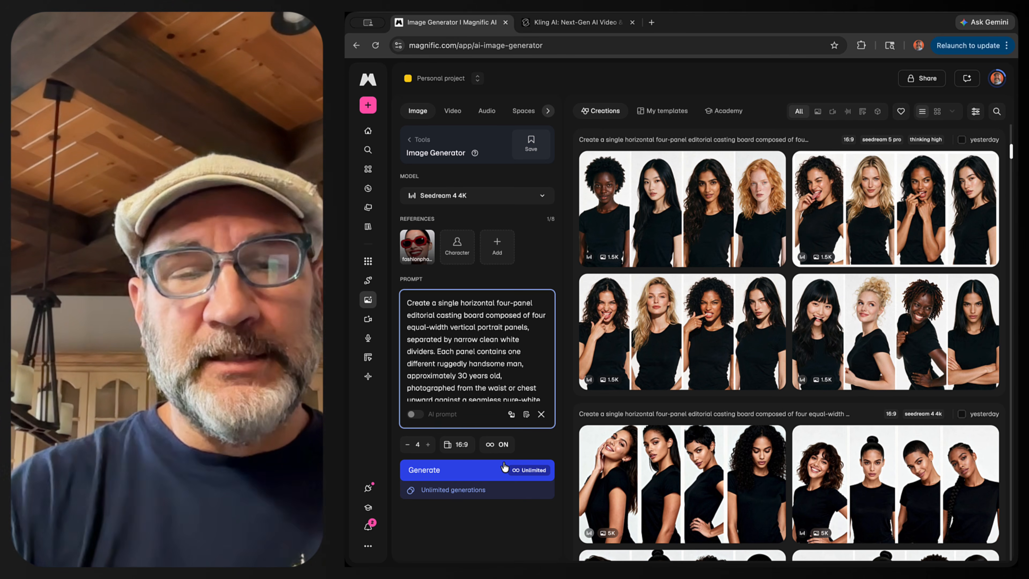
# - Check the aspect ratio options, keep 16:9, and select the Seedream 4 4K model
pyautogui.click(458, 445)
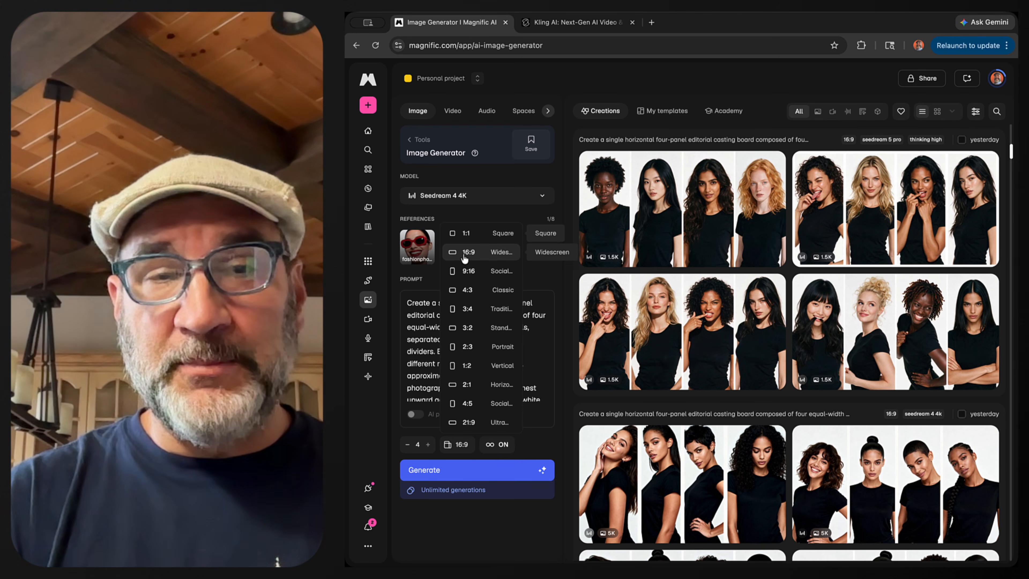
pyautogui.click(420, 446)
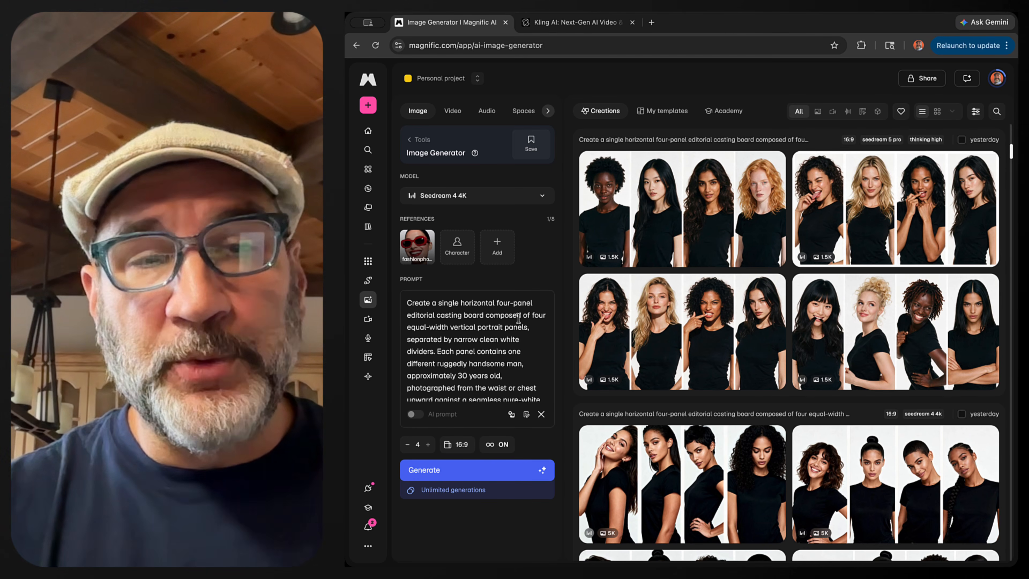
pyautogui.click(539, 197)
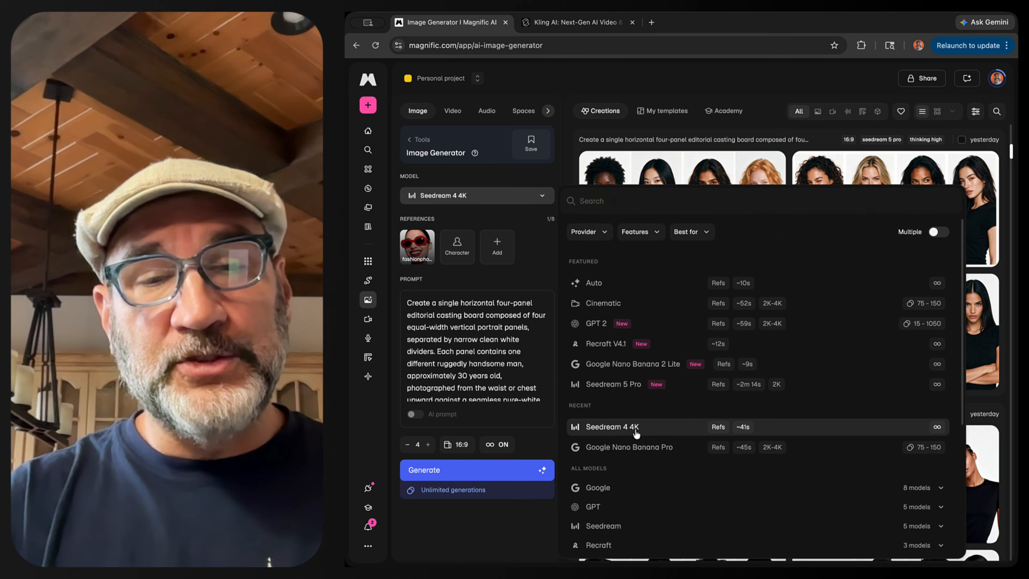
pyautogui.click(636, 433)
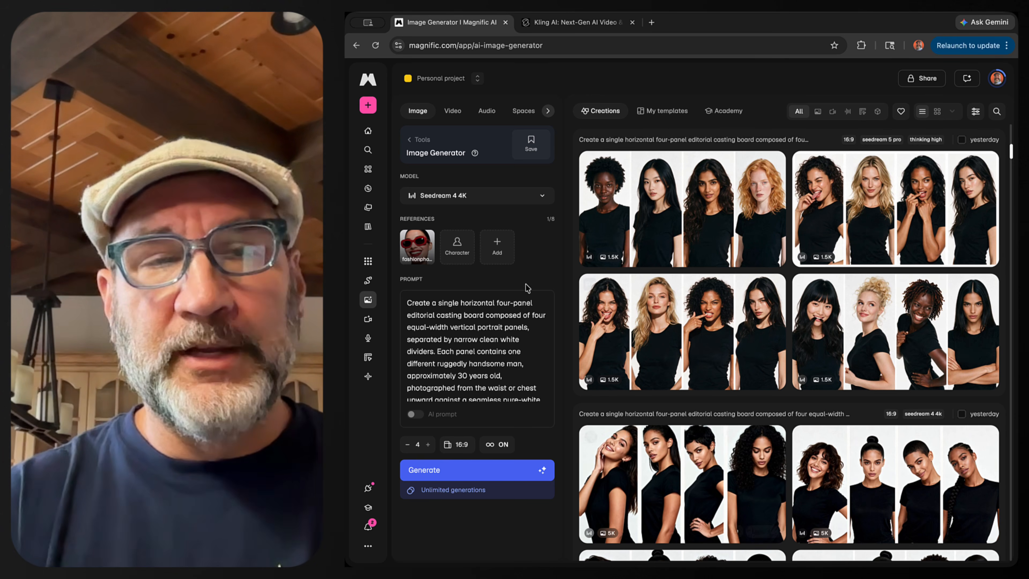
# - Browse the available styles for the fashionphoto style reference, then close the styles library
pyautogui.click(415, 252)
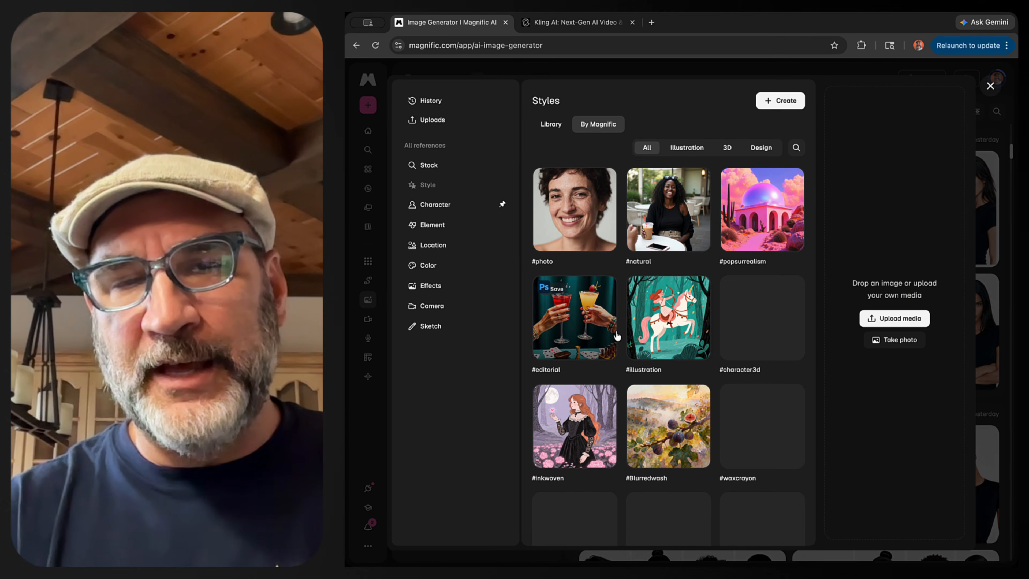
pyautogui.scroll(-5, 608, 304)
pyautogui.scroll(3, 617, 336)
pyautogui.scroll(-15, 617, 336)
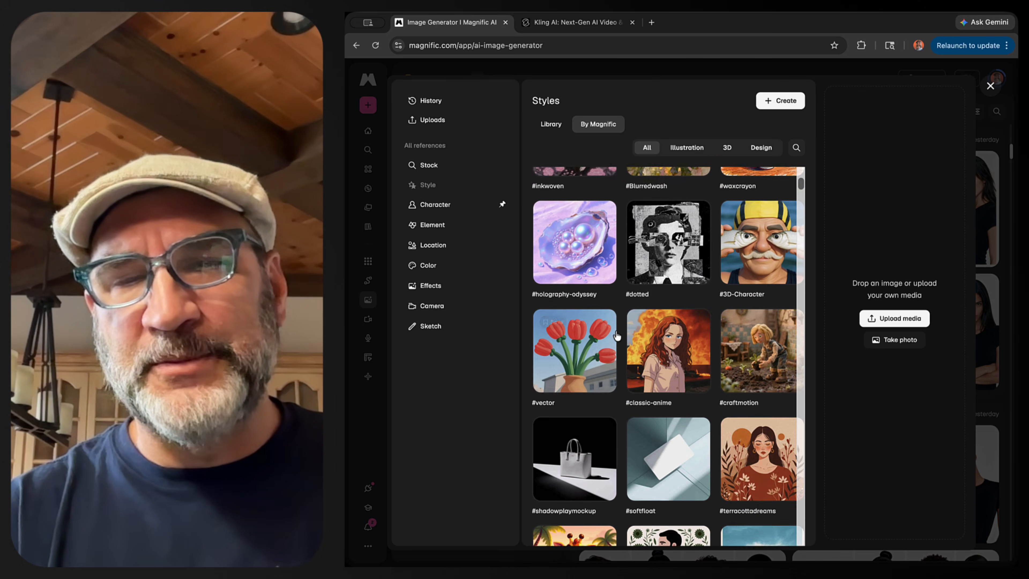
pyautogui.scroll(-15, 617, 335)
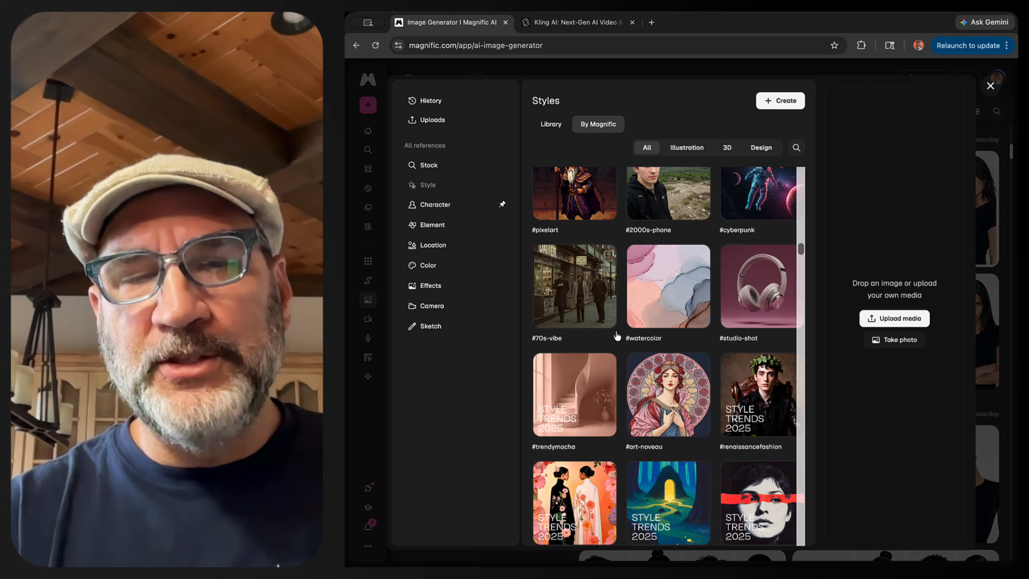
pyautogui.scroll(1, 616, 335)
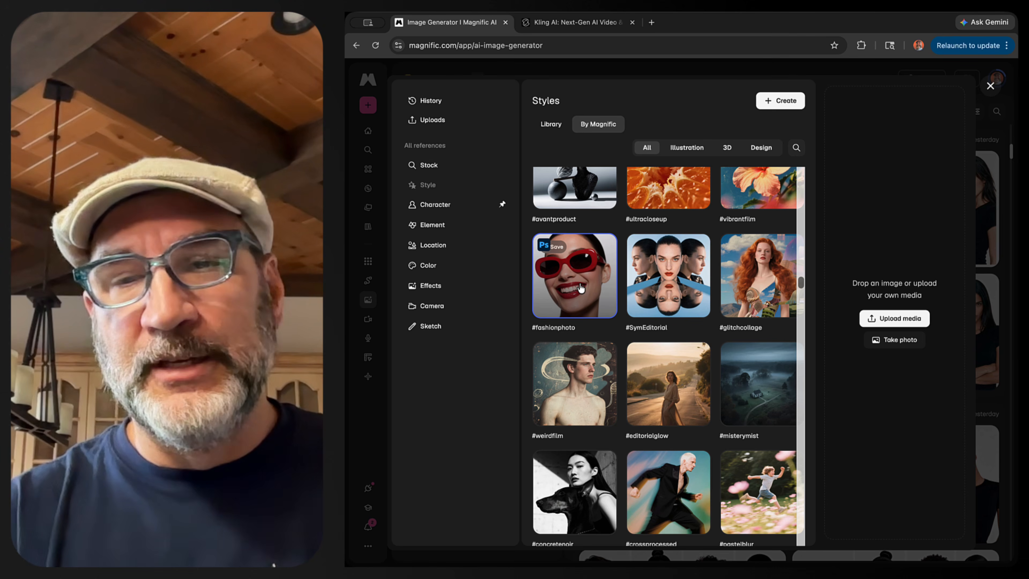
pyautogui.click(990, 86)
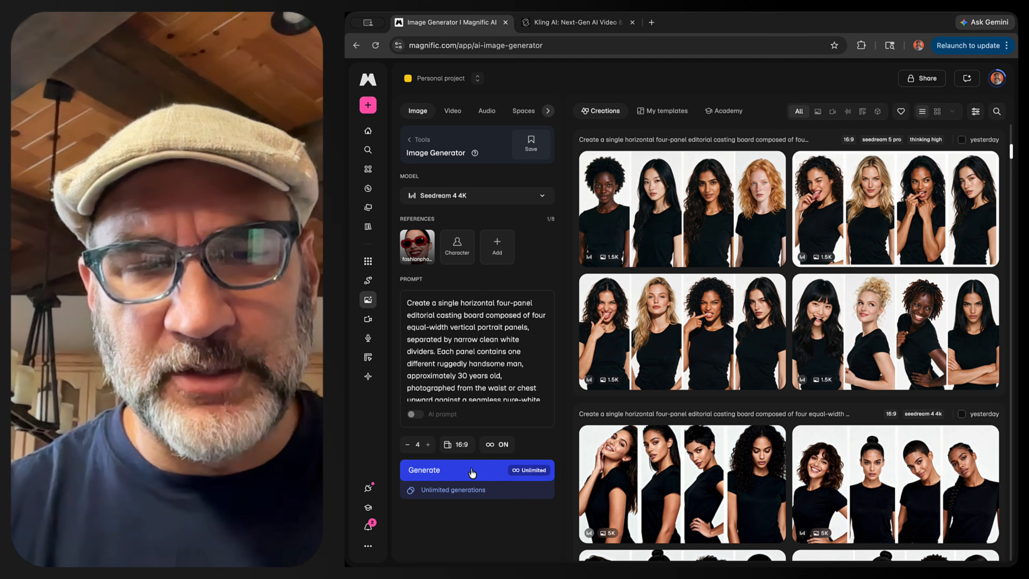
# - Generate a batch of four casting board images and step through the results in the viewer
pyautogui.click(472, 472)
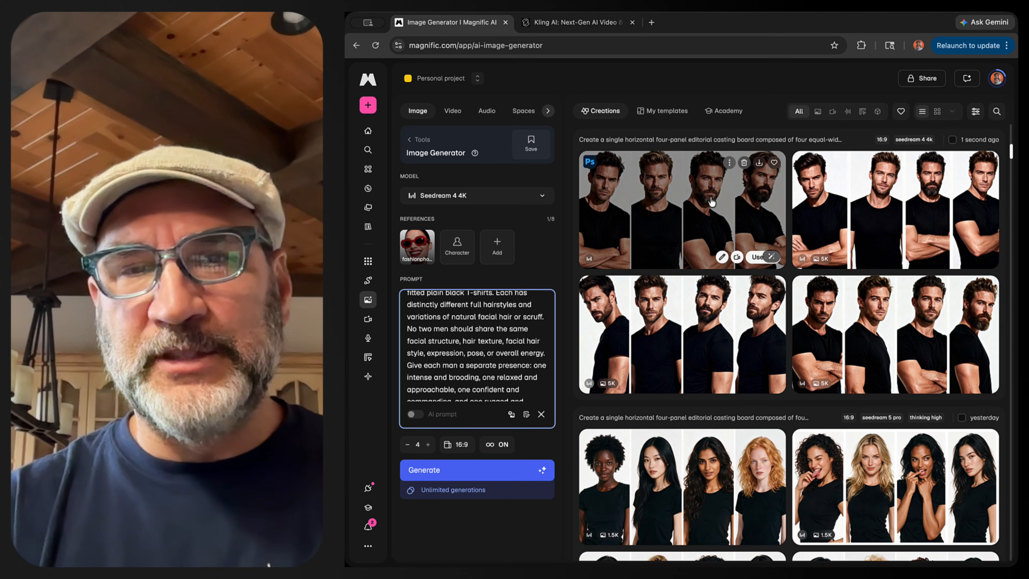
pyautogui.click(711, 201)
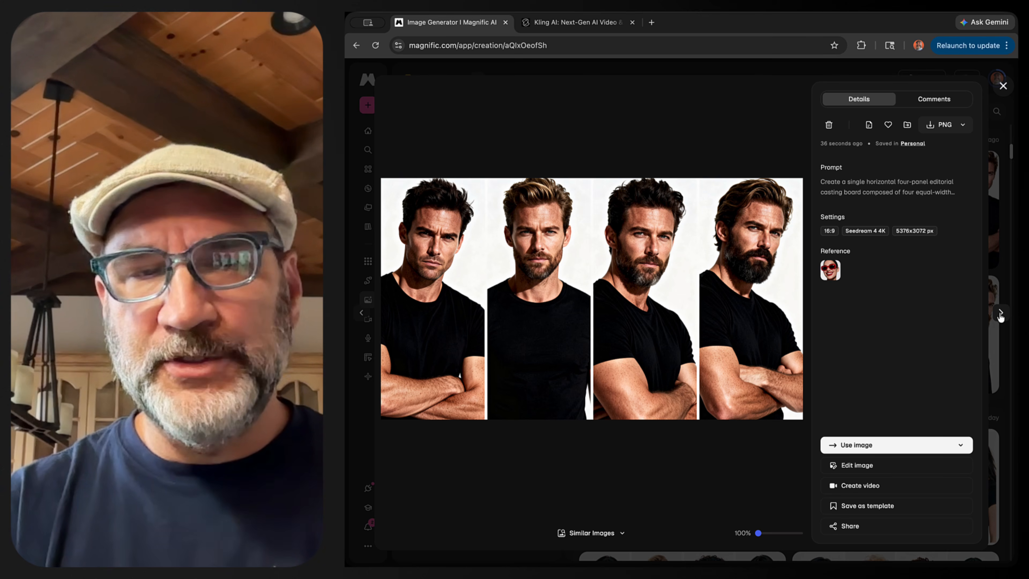
pyautogui.click(1000, 315)
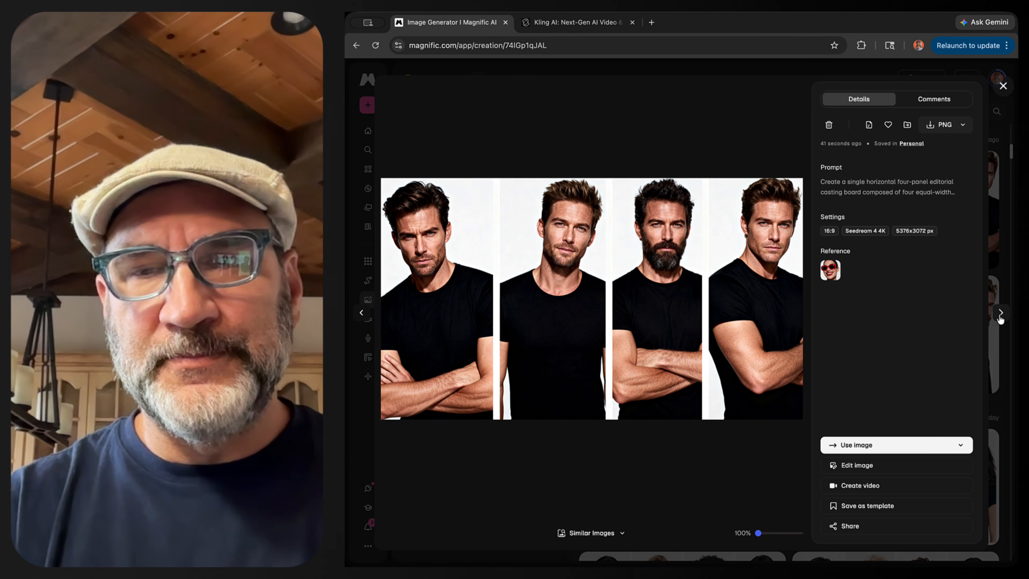
pyautogui.click(1000, 314)
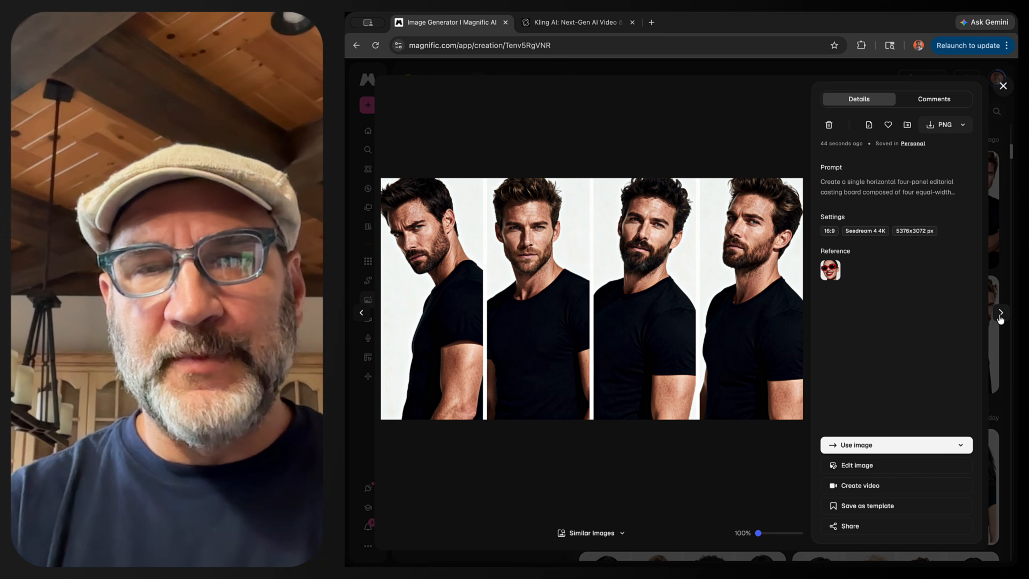
pyautogui.click(1000, 315)
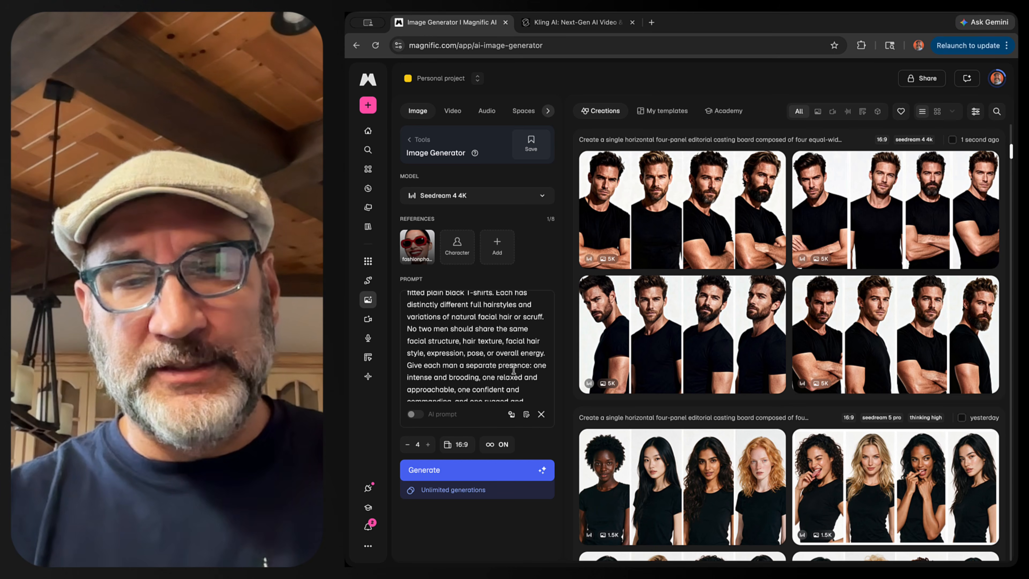
# - Review the revised prompt asking for quirky personalities and generate a new batch of images
pyautogui.scroll(-1, 445, 377)
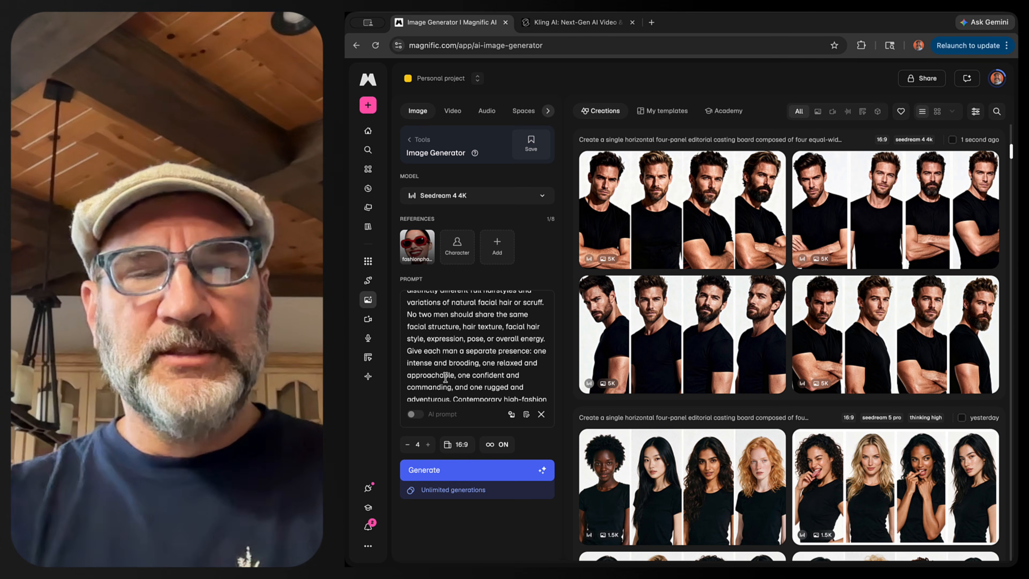
pyautogui.scroll(-3, 445, 377)
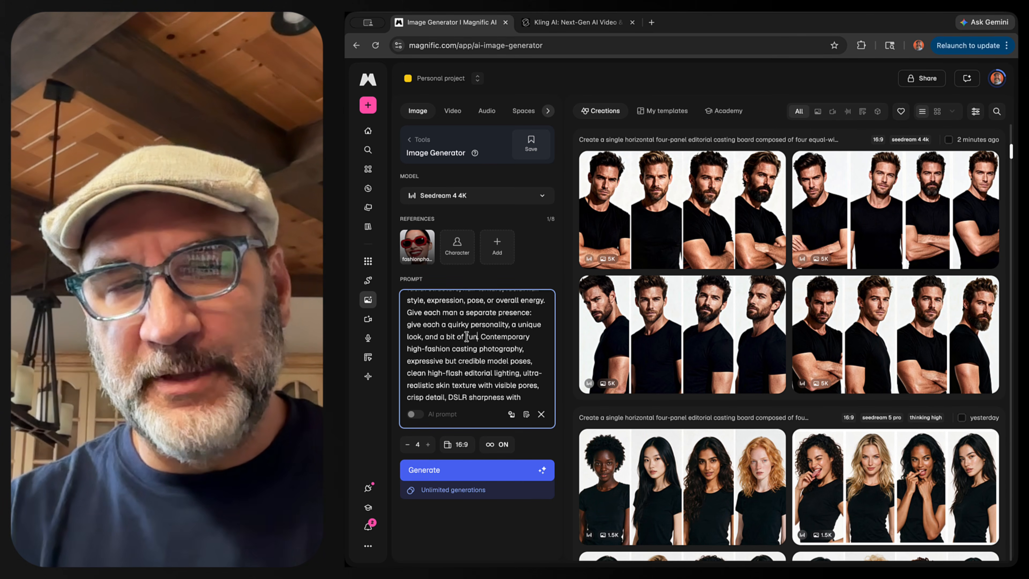
pyautogui.scroll(-3, 467, 358)
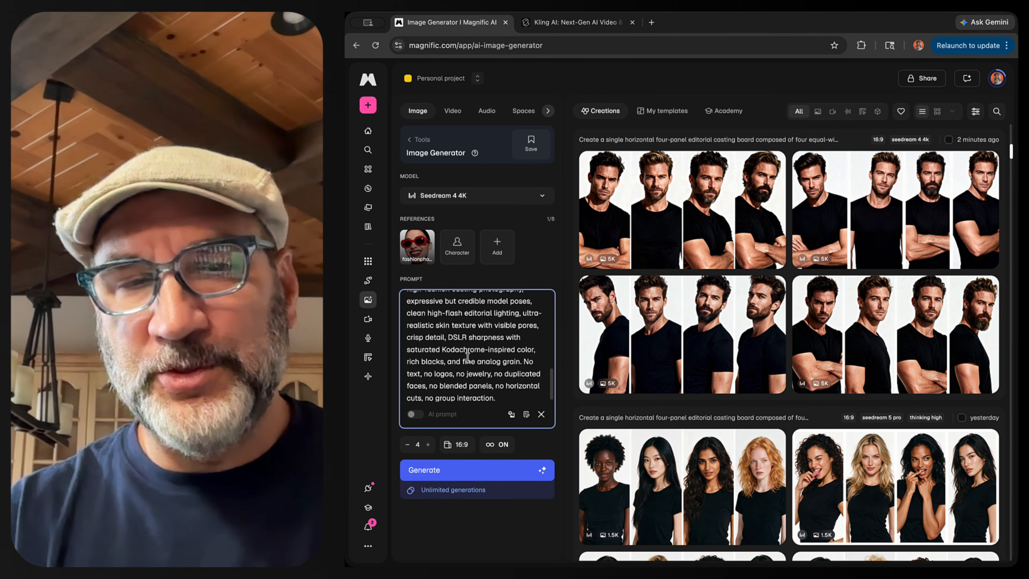
pyautogui.click(462, 470)
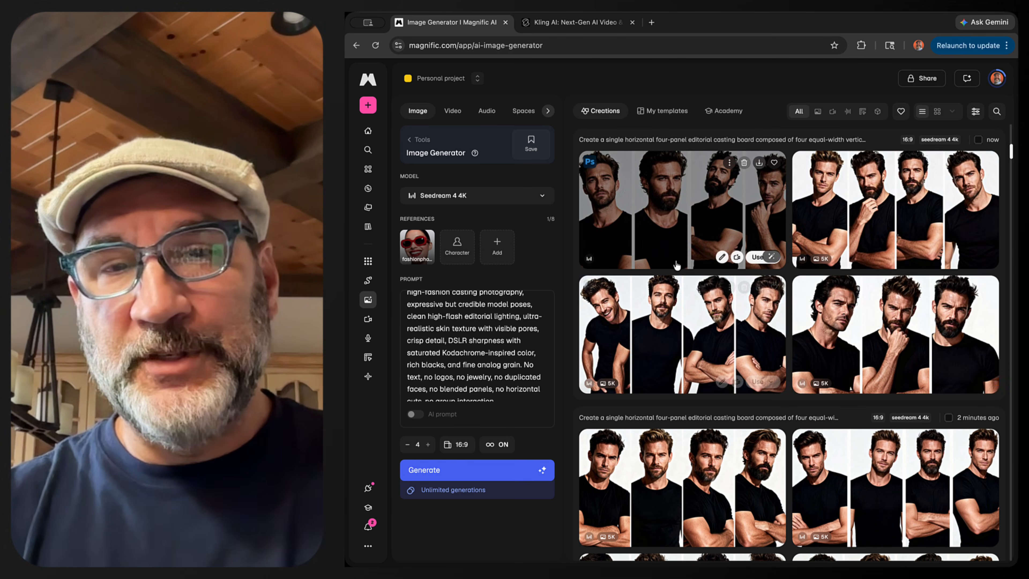
# - Open the newest generated image and step through the rest of the batch before closing the viewer
pyautogui.click(675, 242)
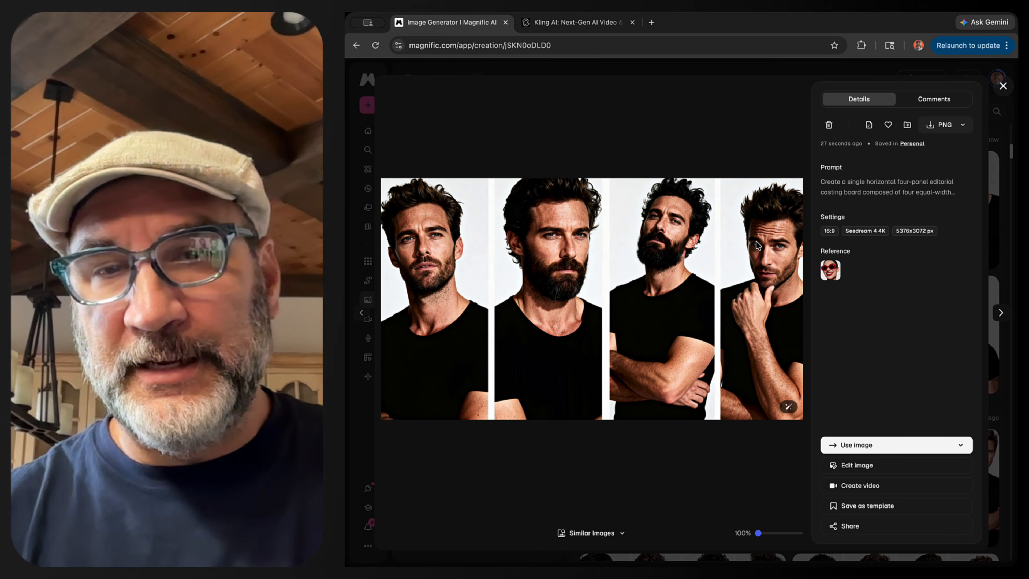
pyautogui.press('Right')
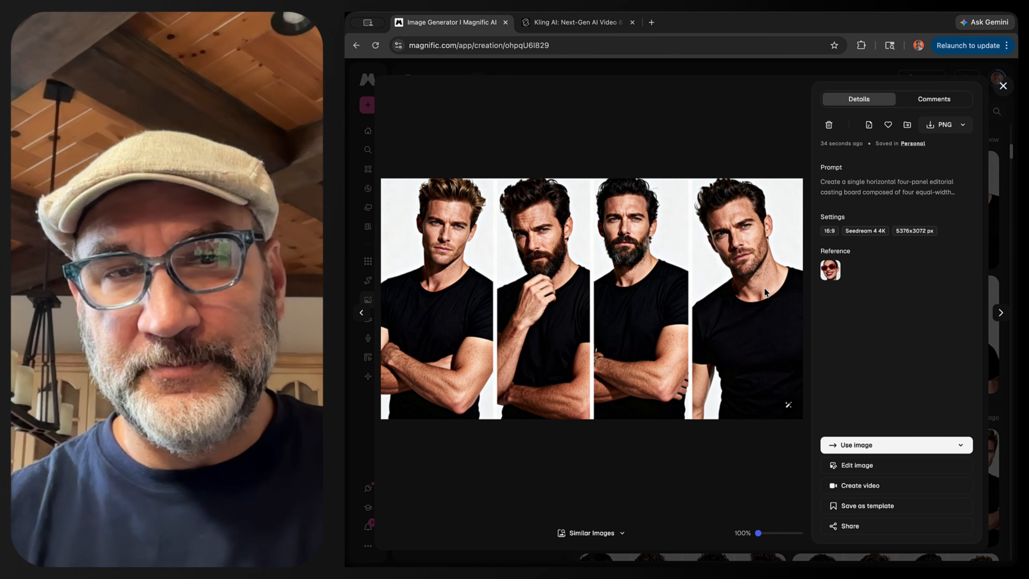
pyautogui.press('Right')
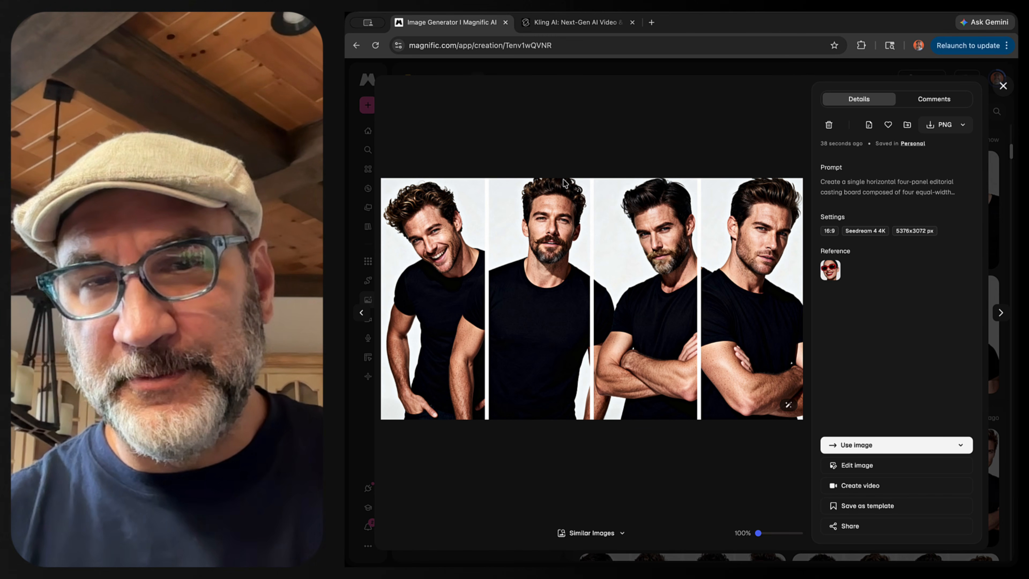
pyautogui.press('Right')
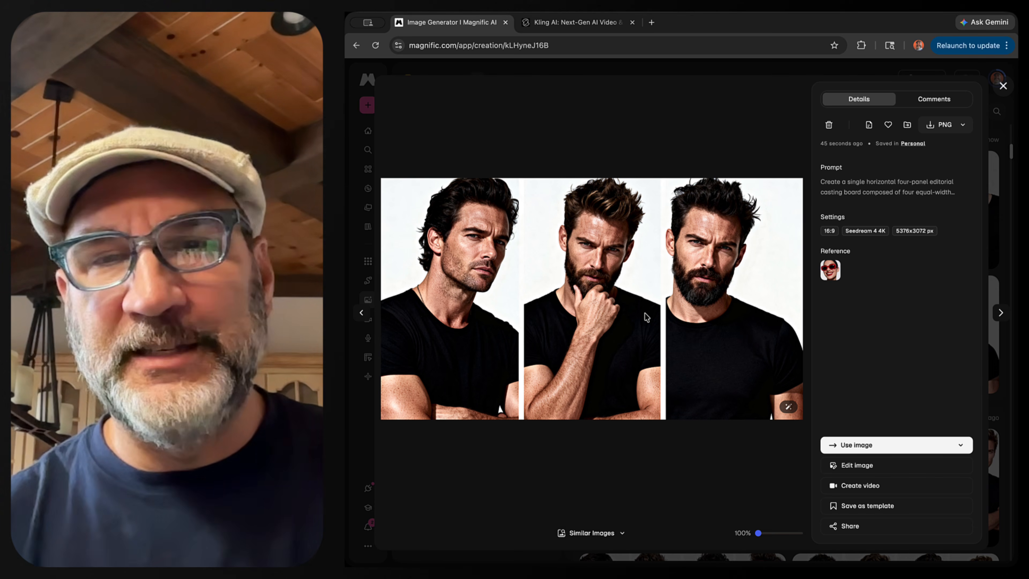
pyautogui.click(1003, 87)
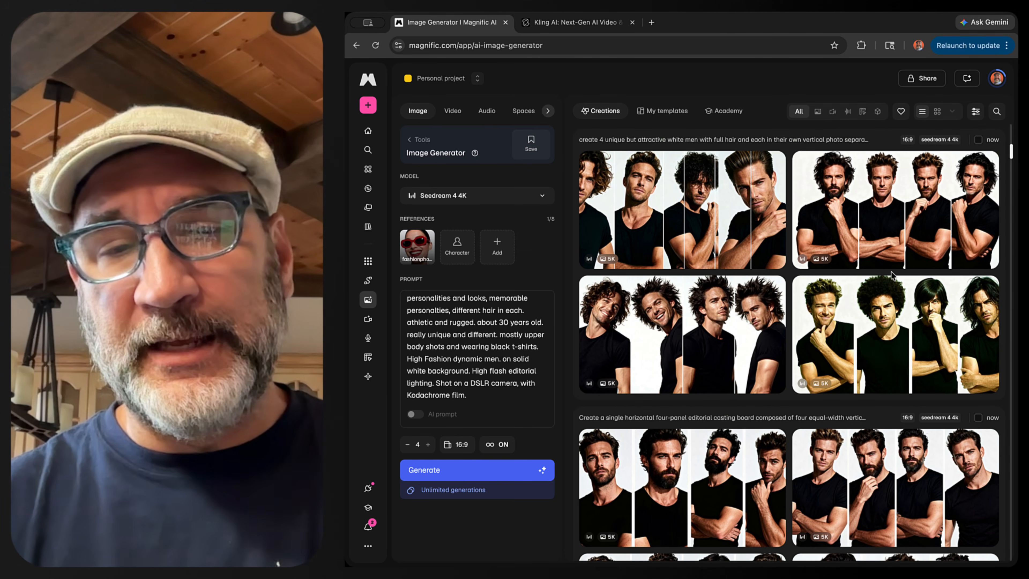
# - Open and compare the images generated from the full-hair prompt, then close the viewer
pyautogui.click(670, 323)
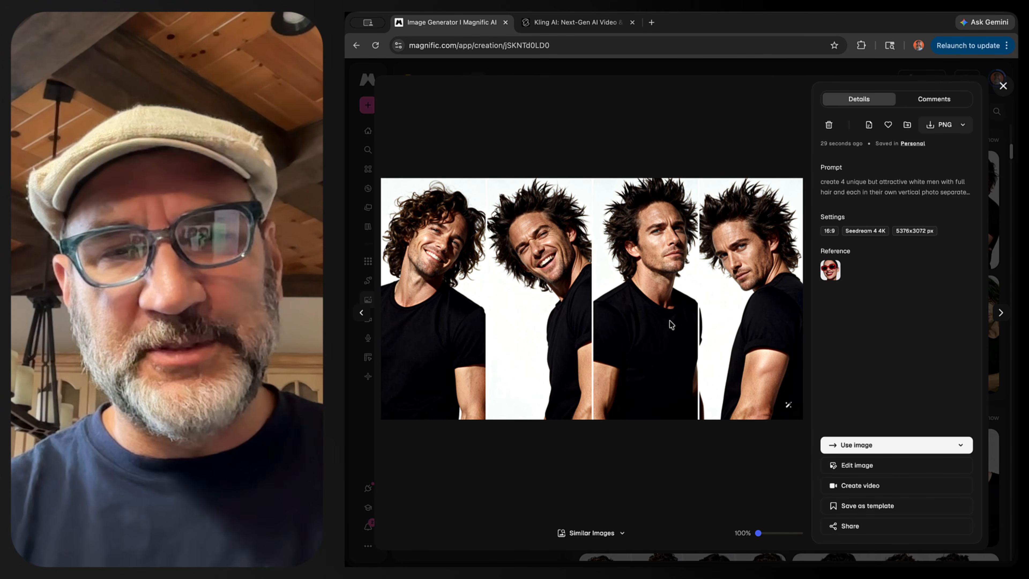
pyautogui.click(1005, 85)
pyautogui.click(631, 209)
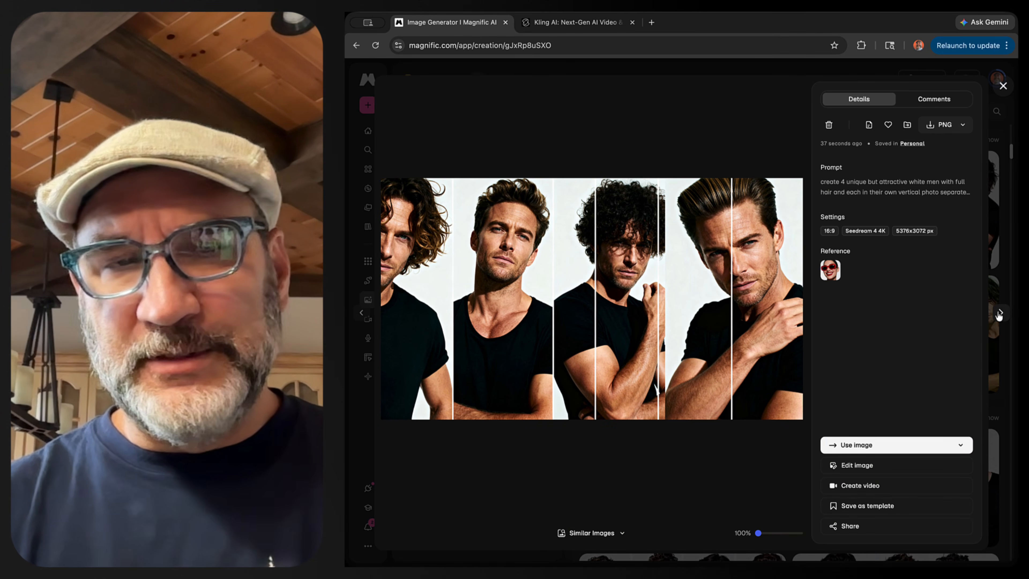
pyautogui.click(999, 314)
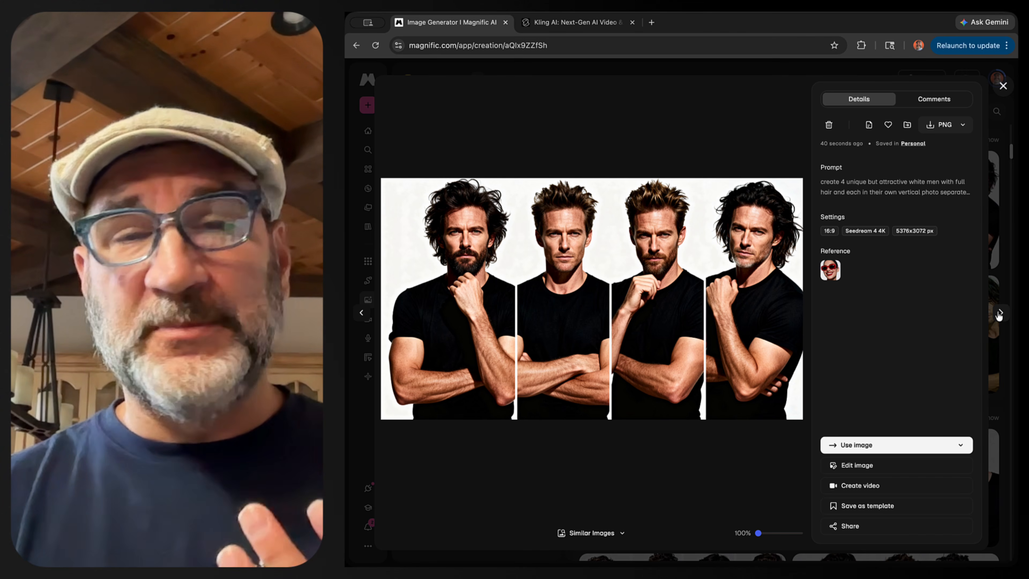
pyautogui.click(999, 313)
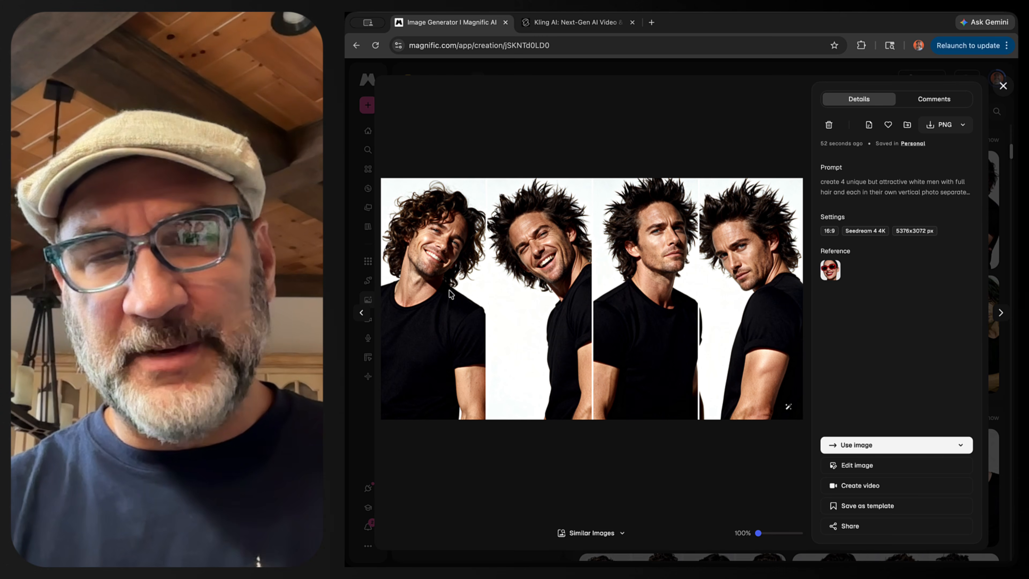
pyautogui.press('Escape')
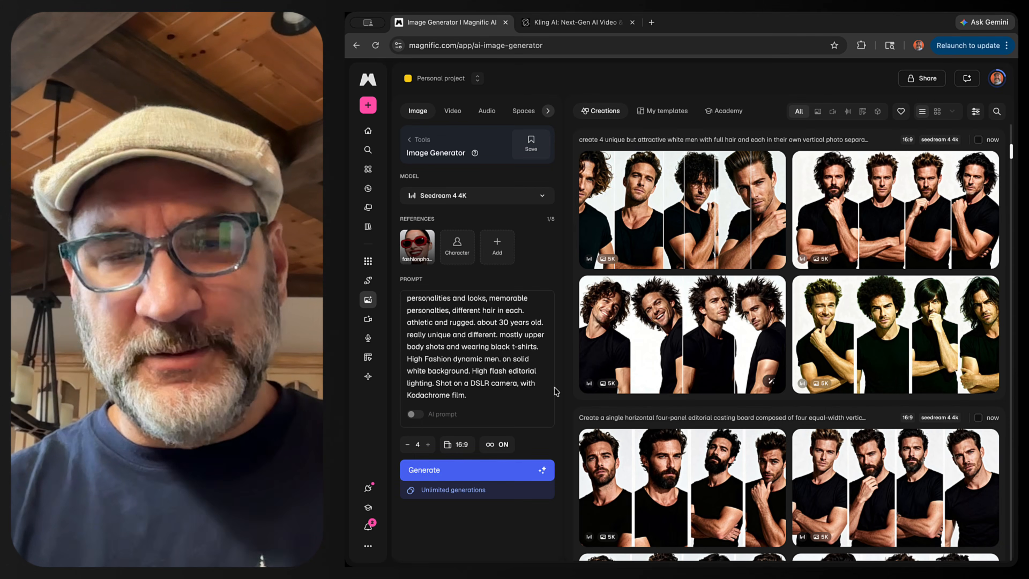
# - Generate another batch from the full-hair prompt and step through the results in the viewer
pyautogui.click(492, 477)
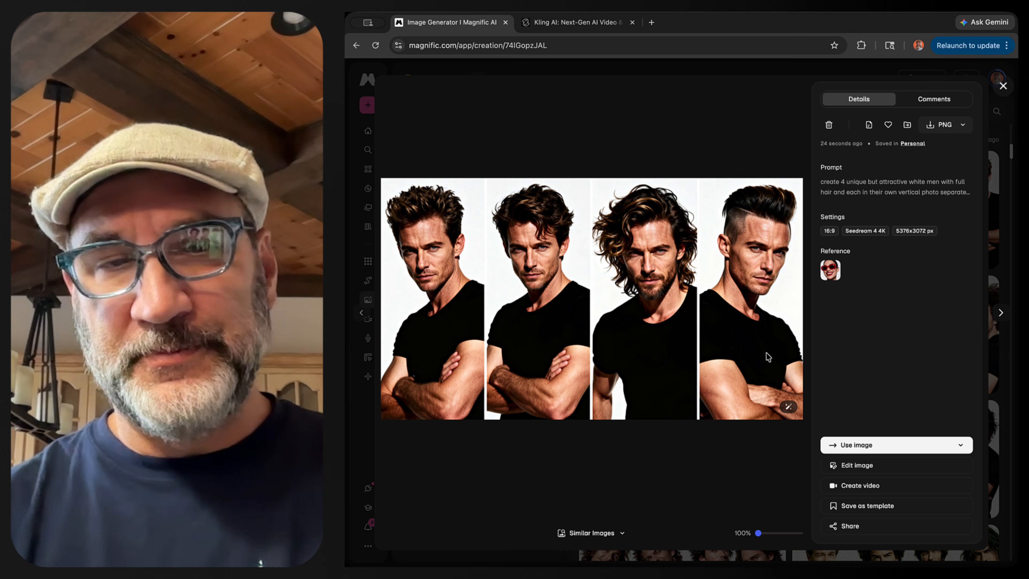
pyautogui.click(1000, 313)
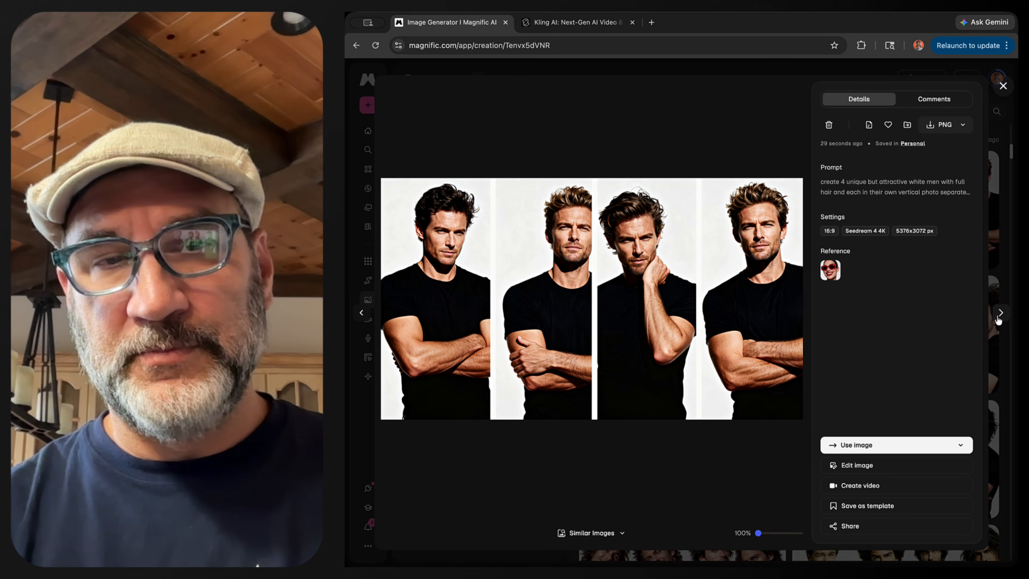
pyautogui.click(999, 316)
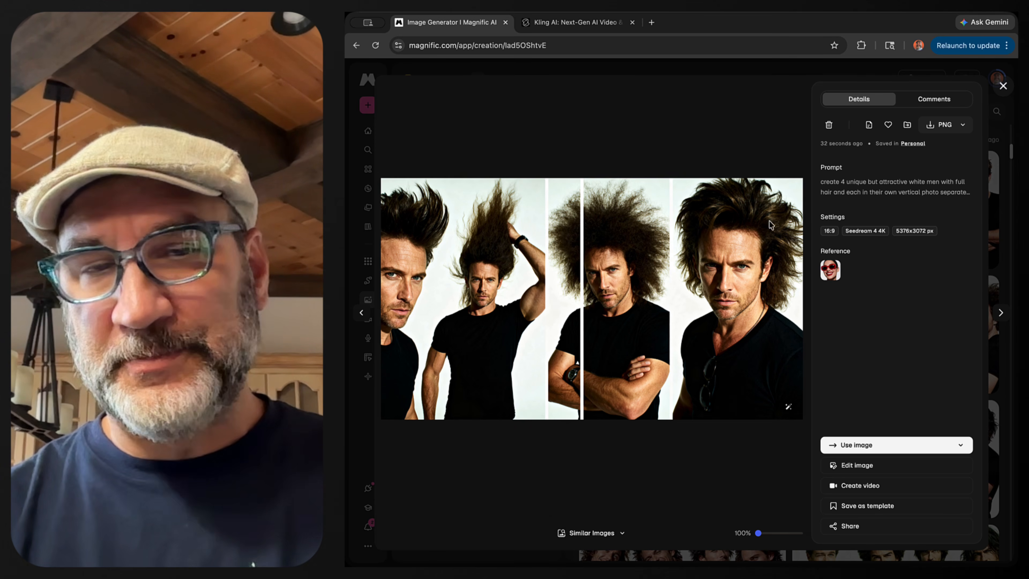
# - Close the viewer, reopen the full-hair batch image with the wild-haired men and download it as a PNG
pyautogui.click(999, 318)
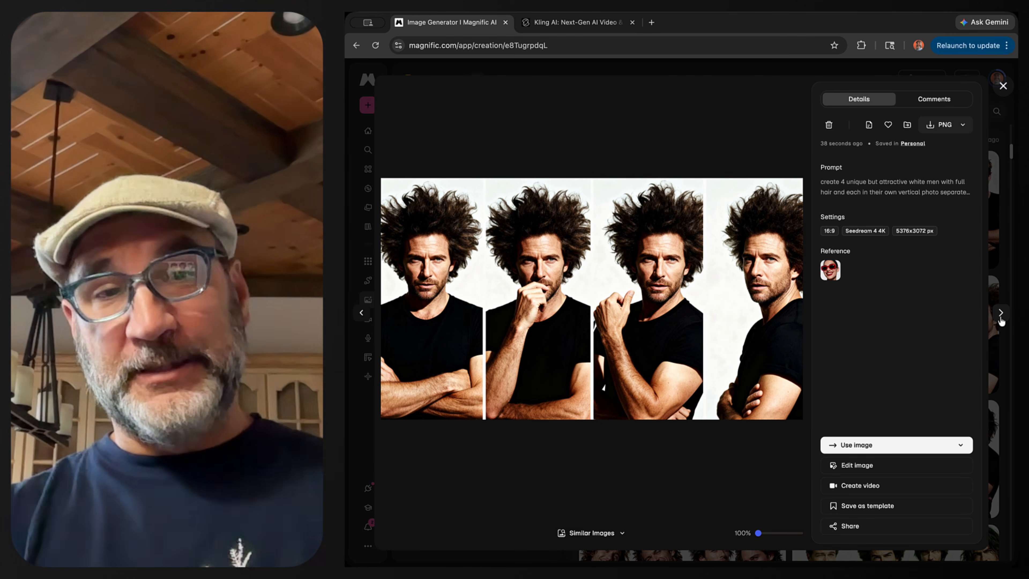
pyautogui.click(1003, 86)
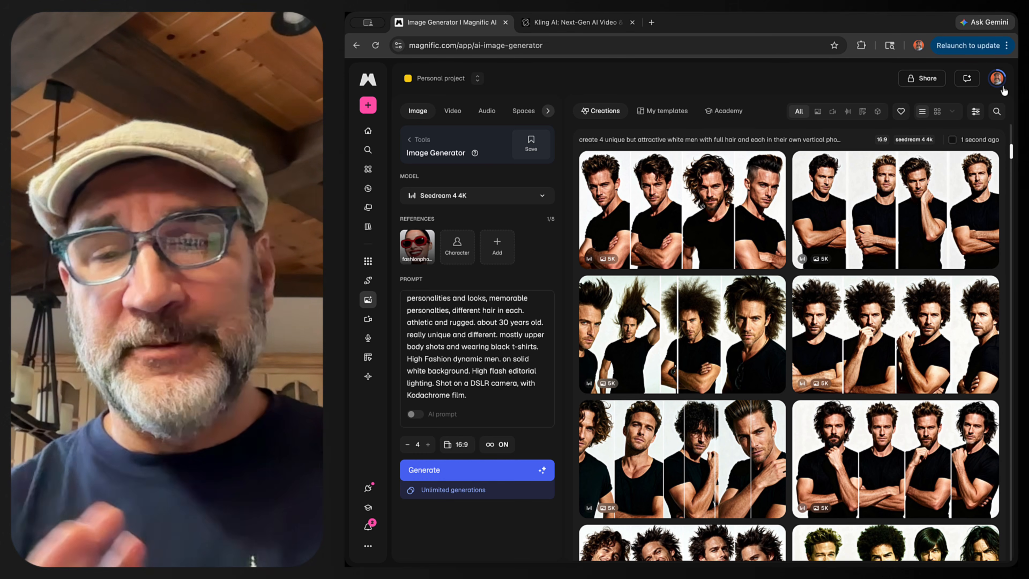
pyautogui.click(762, 300)
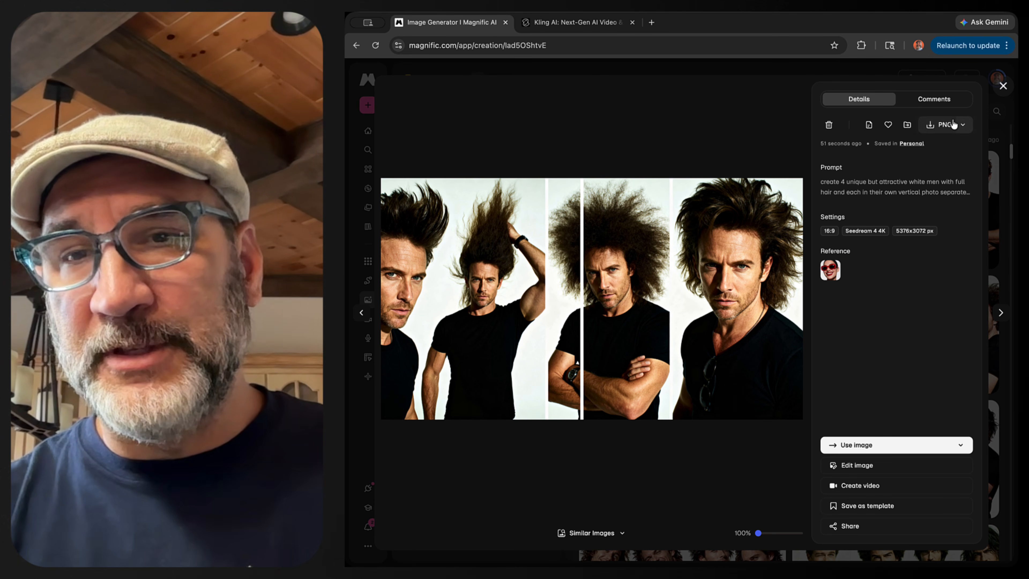
pyautogui.click(963, 126)
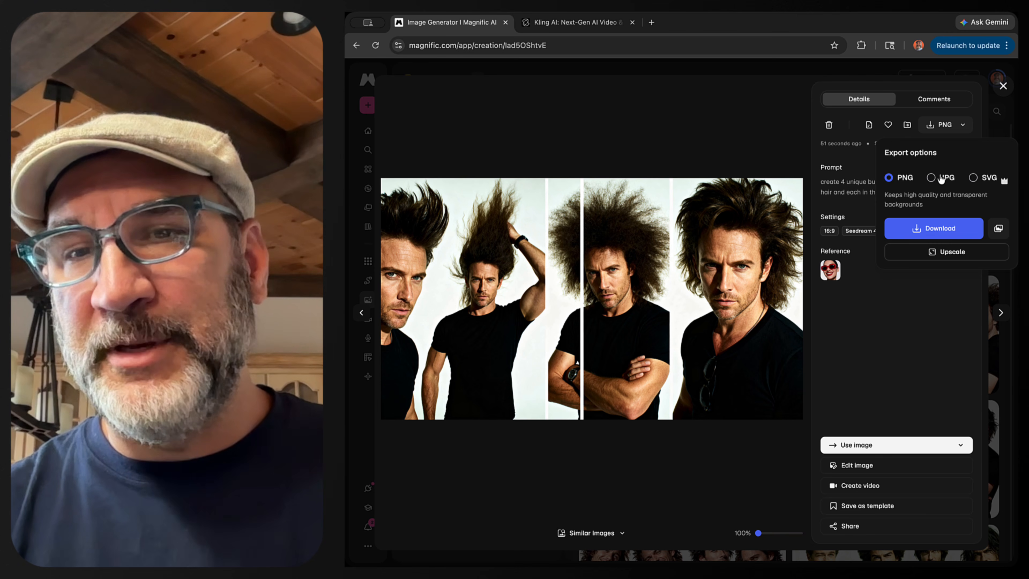
pyautogui.click(931, 229)
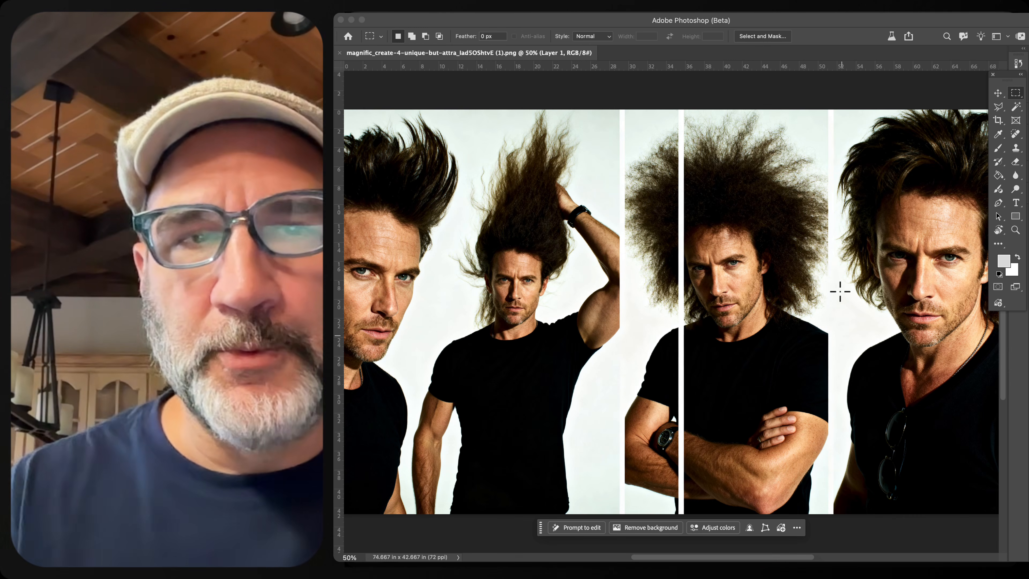
# - Crop the downloaded image down to the rightmost man's panel with the Crop tool
pyautogui.hscroll(5, 806, 397)
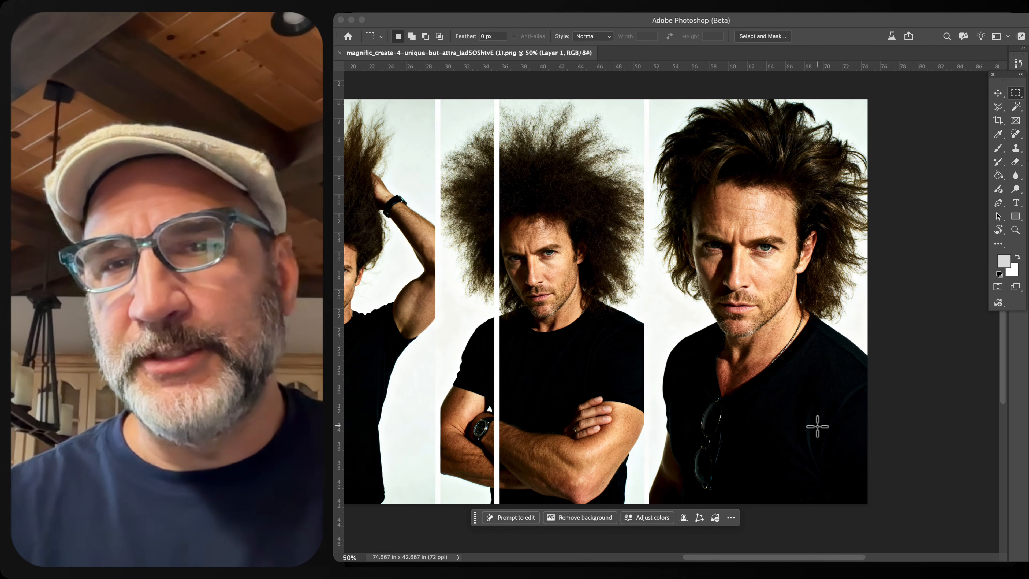
pyautogui.click(997, 121)
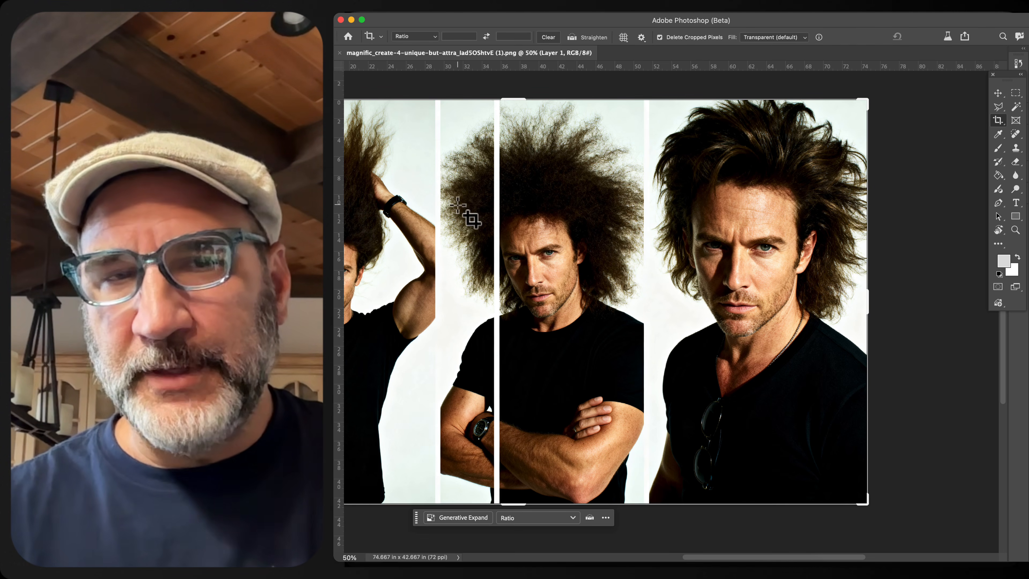
pyautogui.hscroll(-10, 410, 295)
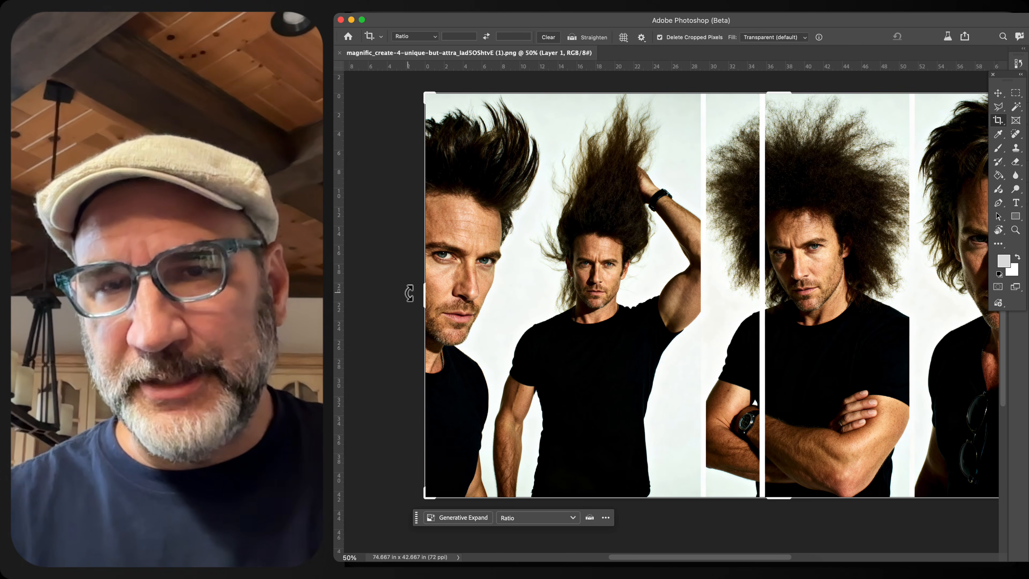
pyautogui.moveTo(422, 295); pyautogui.dragTo(665, 289)
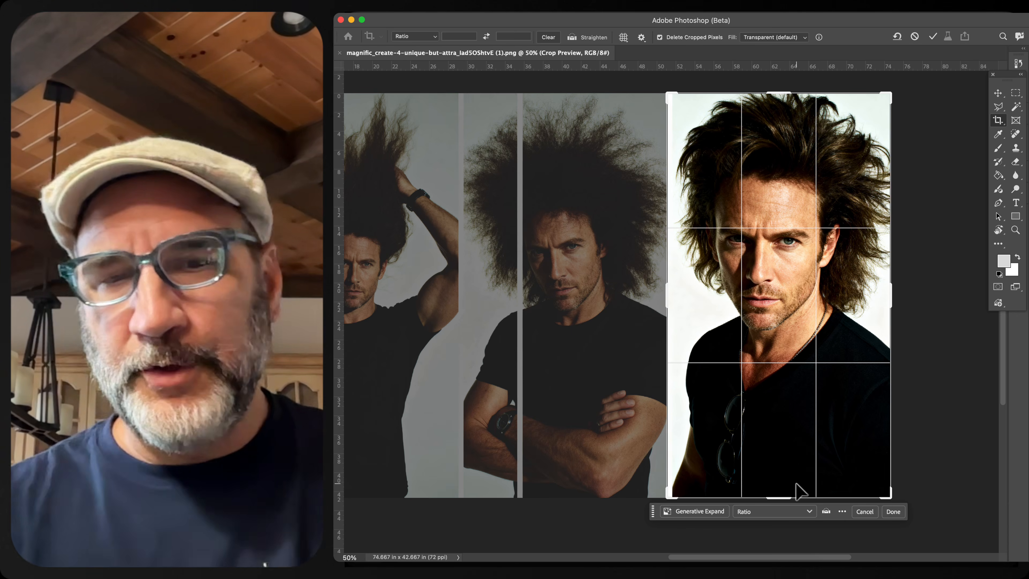
pyautogui.click(893, 511)
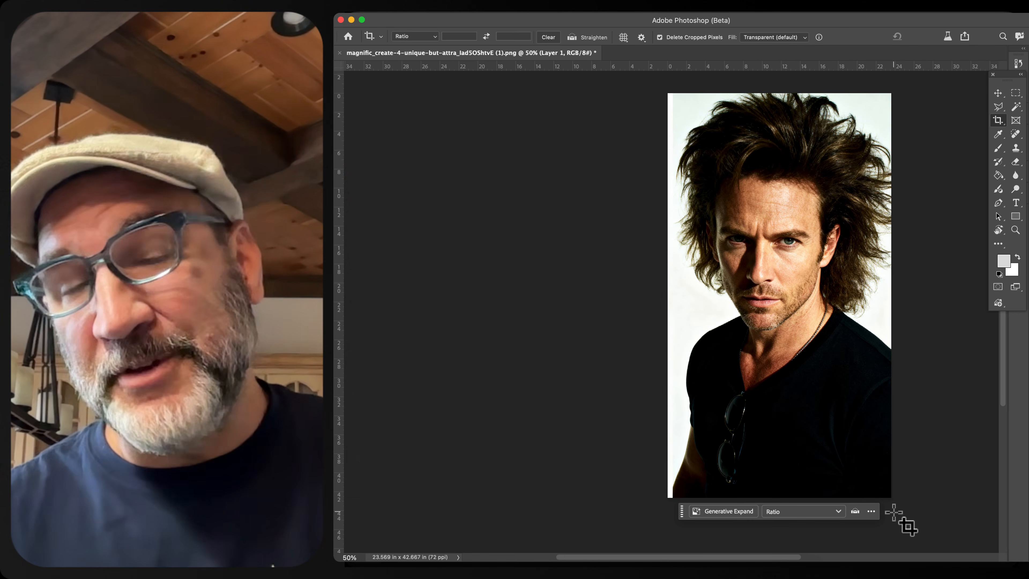
# - Close the cropped document and switch back to the browser
pyautogui.click(346, 8)
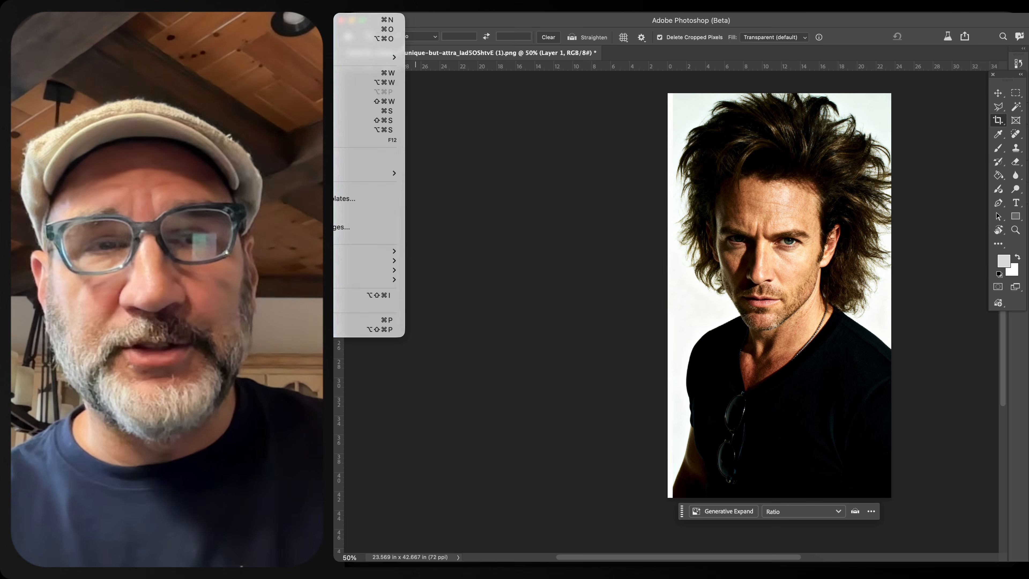
pyautogui.click(365, 72)
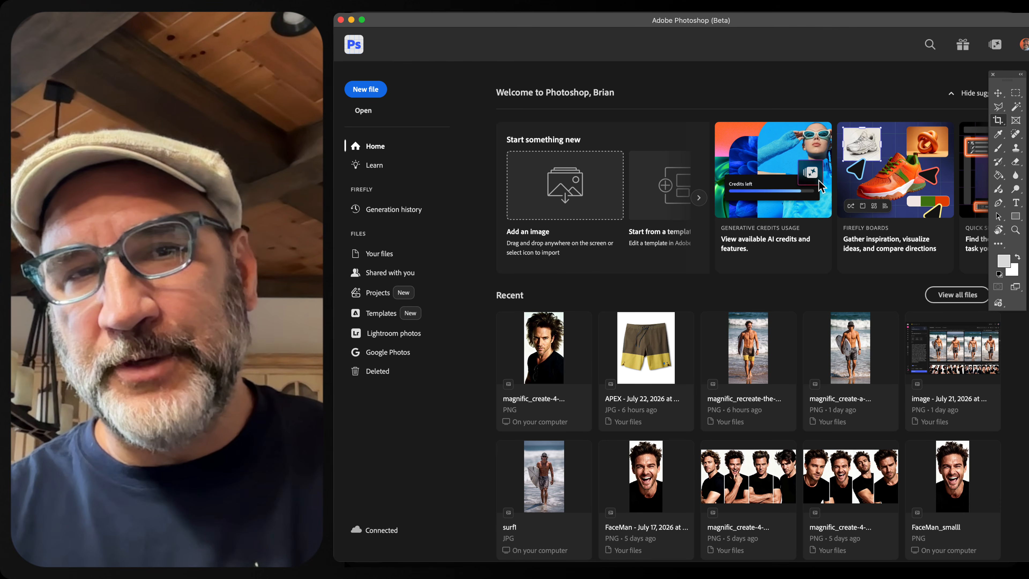
pyautogui.press('super+Tab')
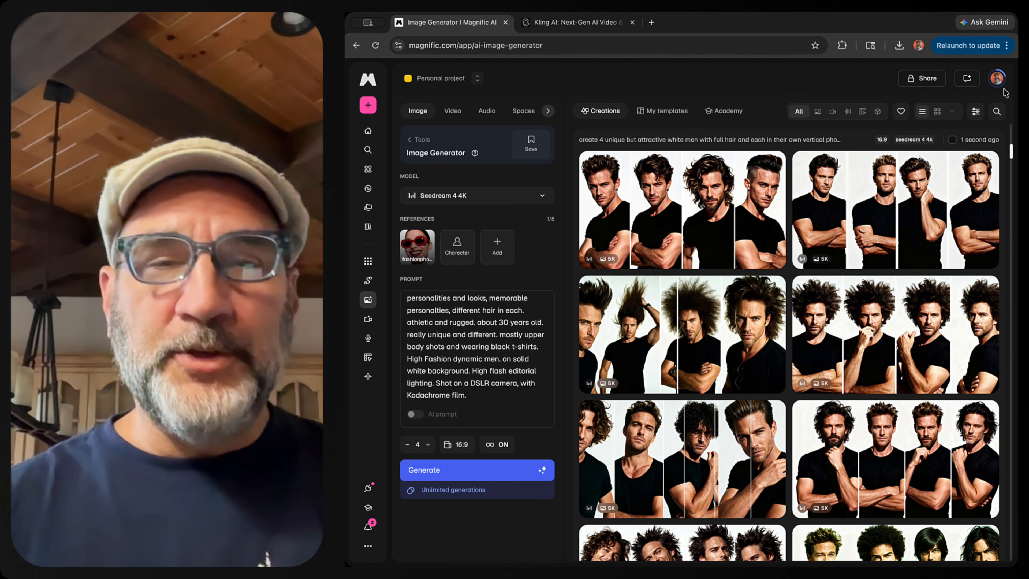